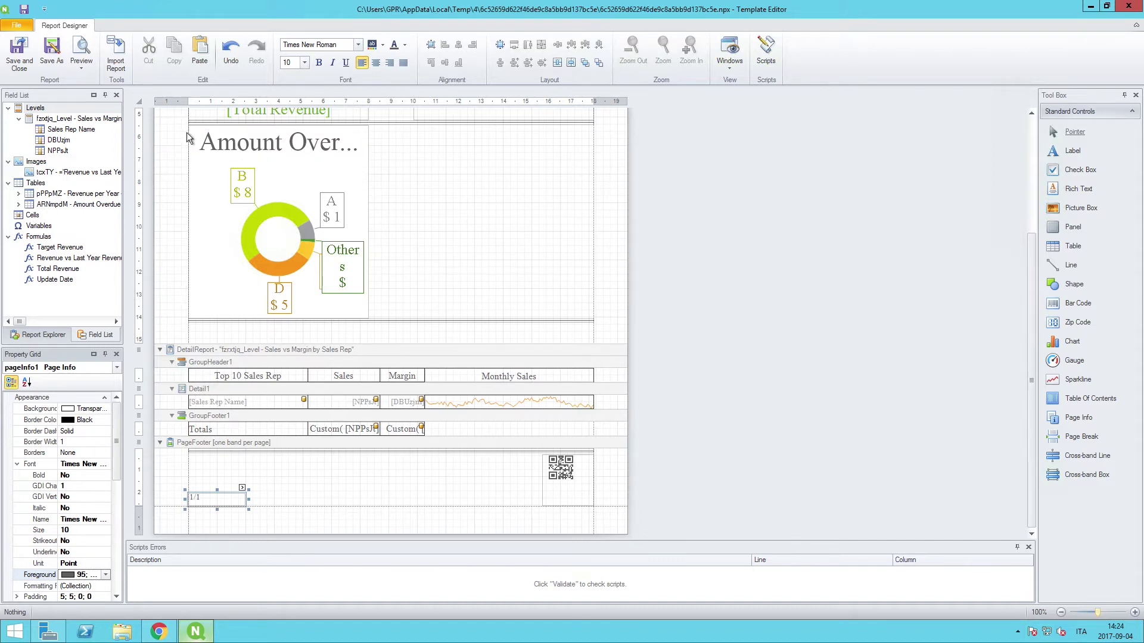
Step: Add the SegmentDesc level to the template from the Select Levels list
right_click(34, 111)
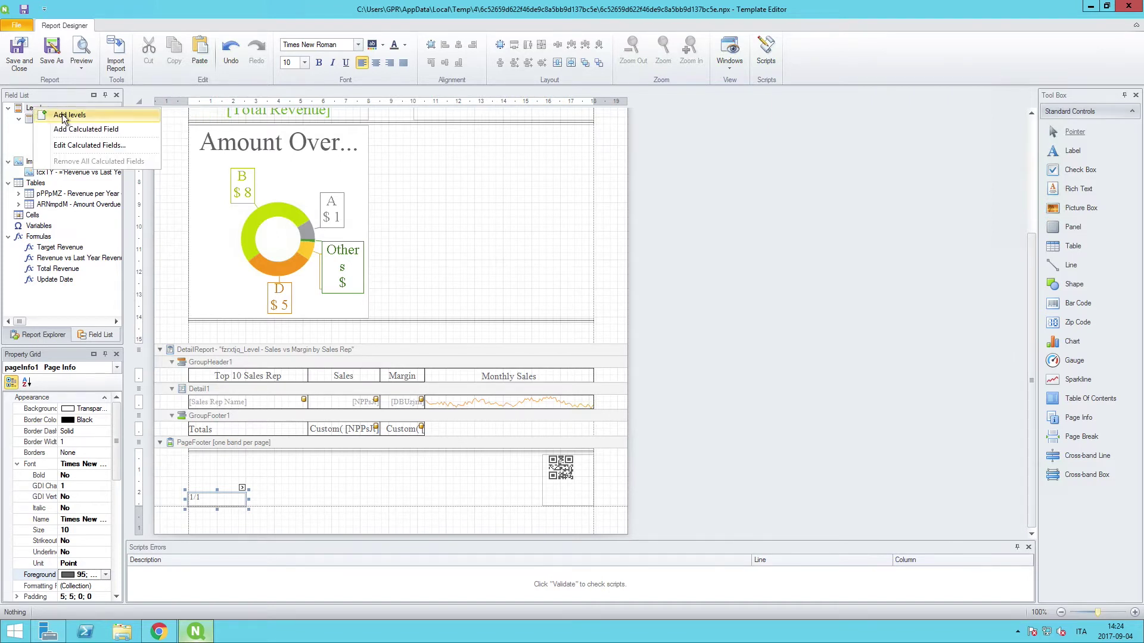
left_click(65, 115)
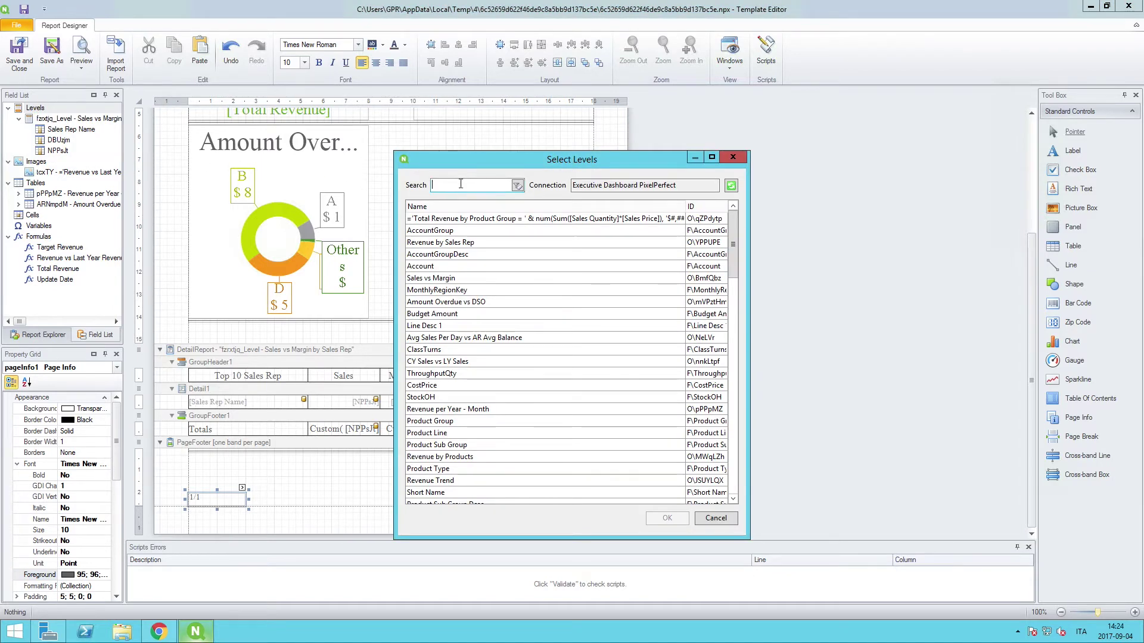
type("Se")
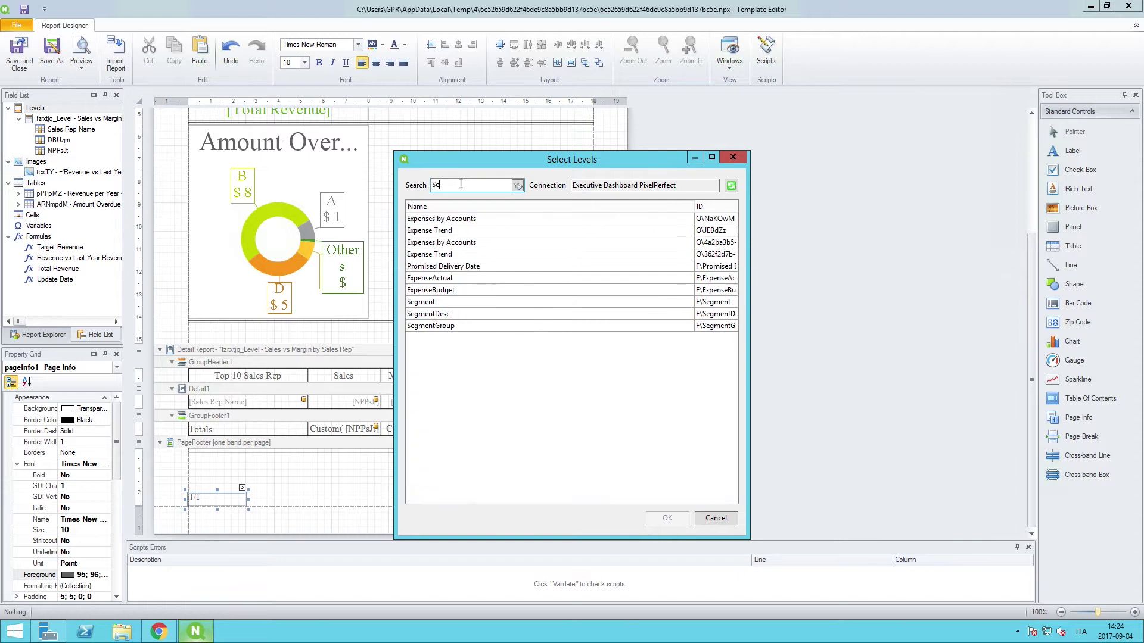
type("gmentDe")
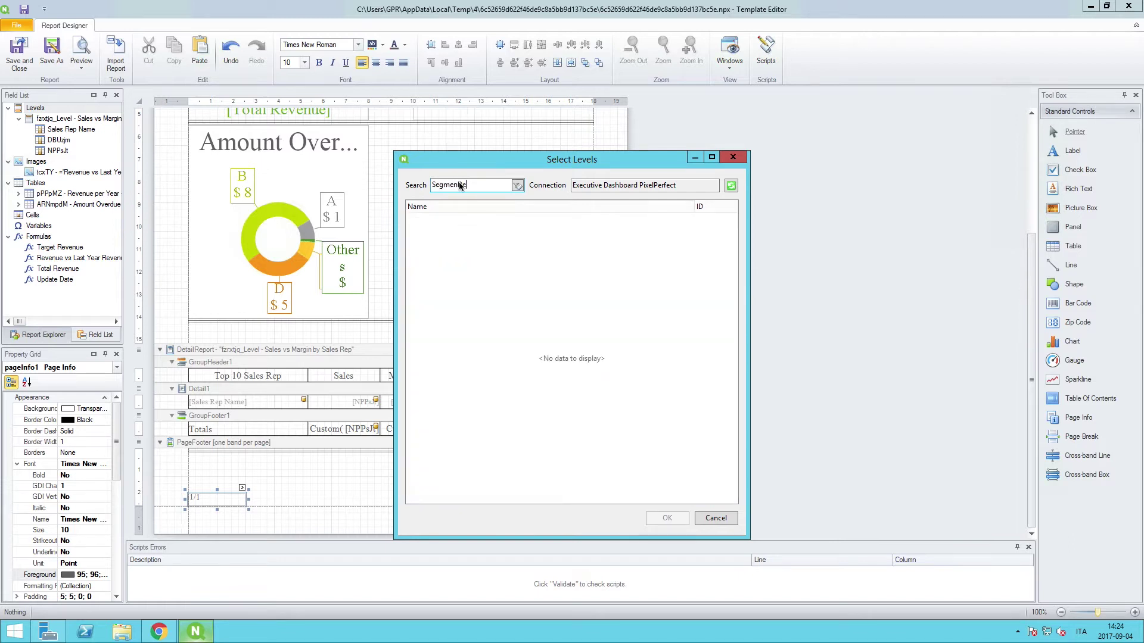
type("sc")
type("t")
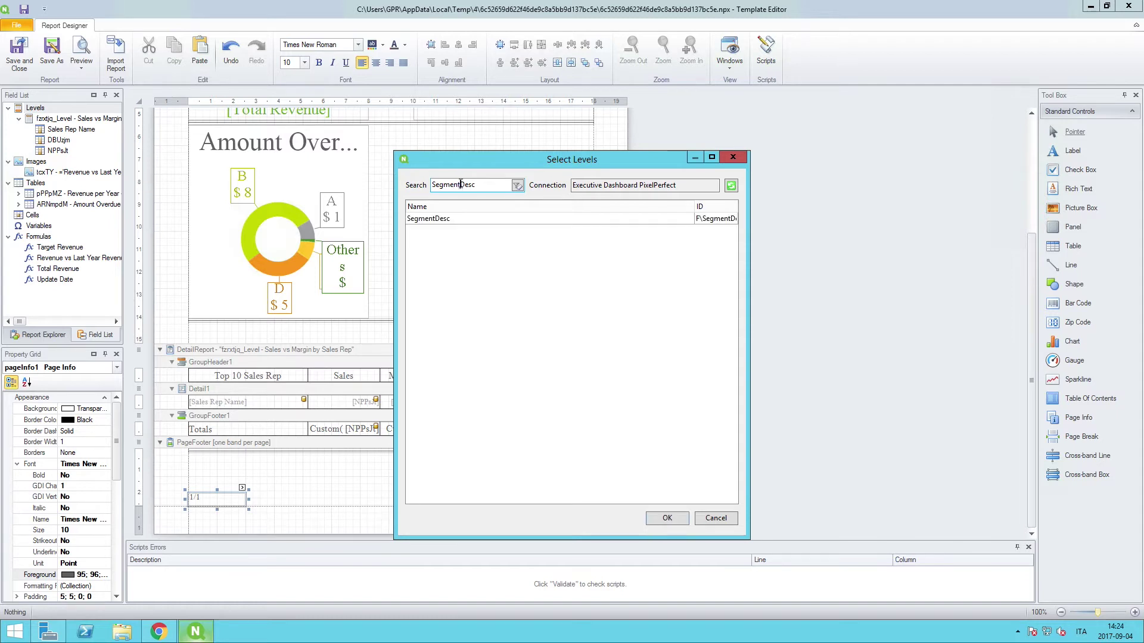
left_click(452, 220)
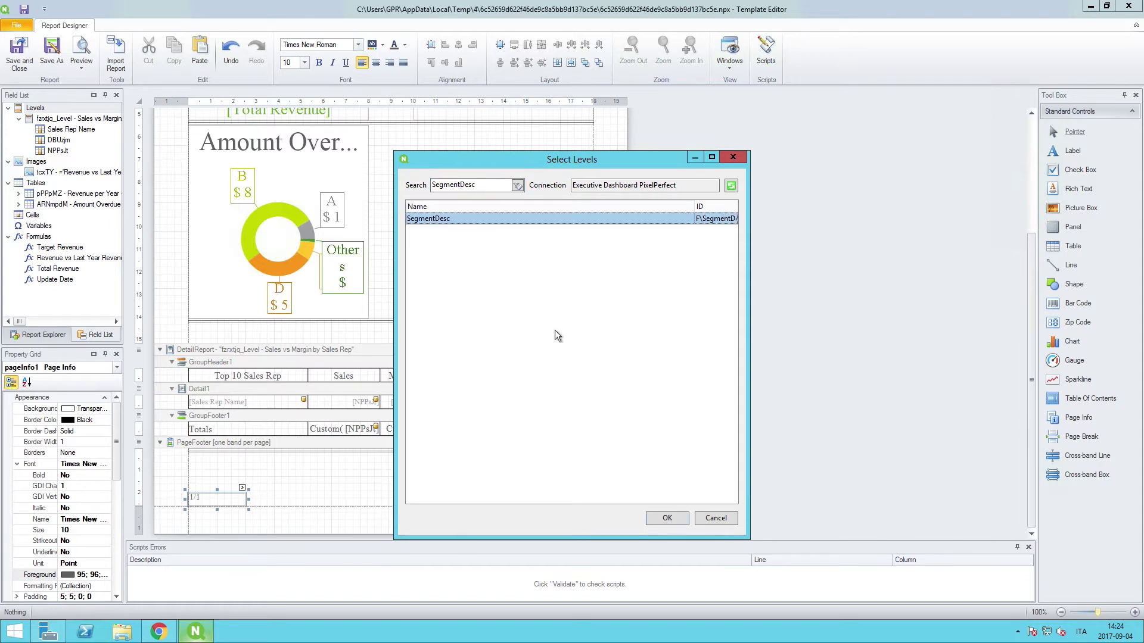
left_click(665, 518)
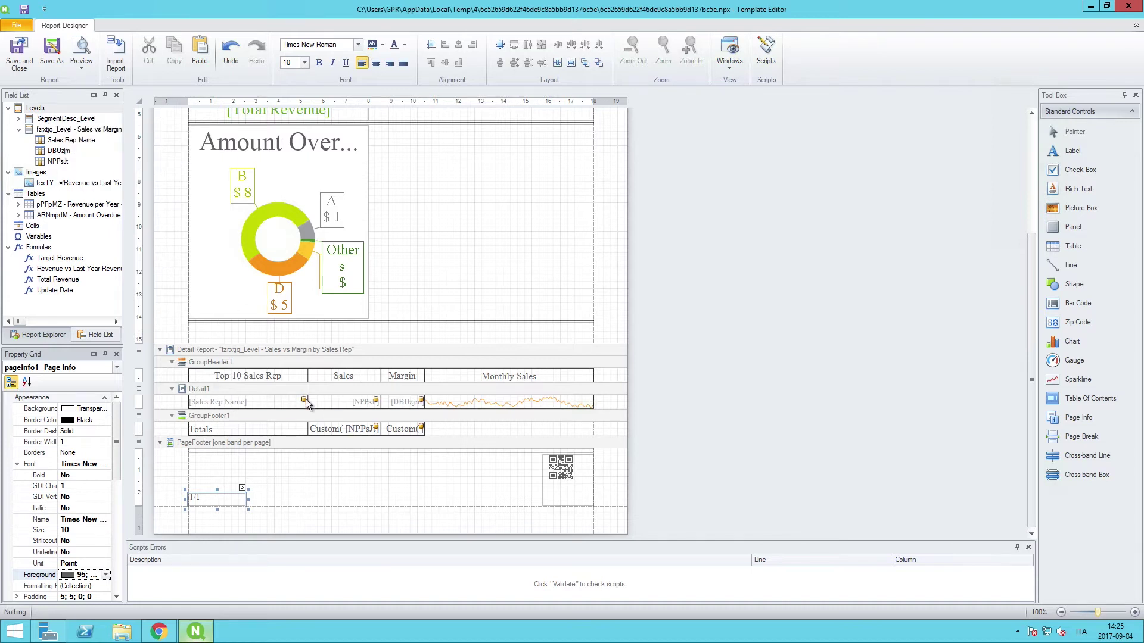
Step: Insert a detail report band bound to SegmentDesc_Level below the sales table
right_click(402, 528)
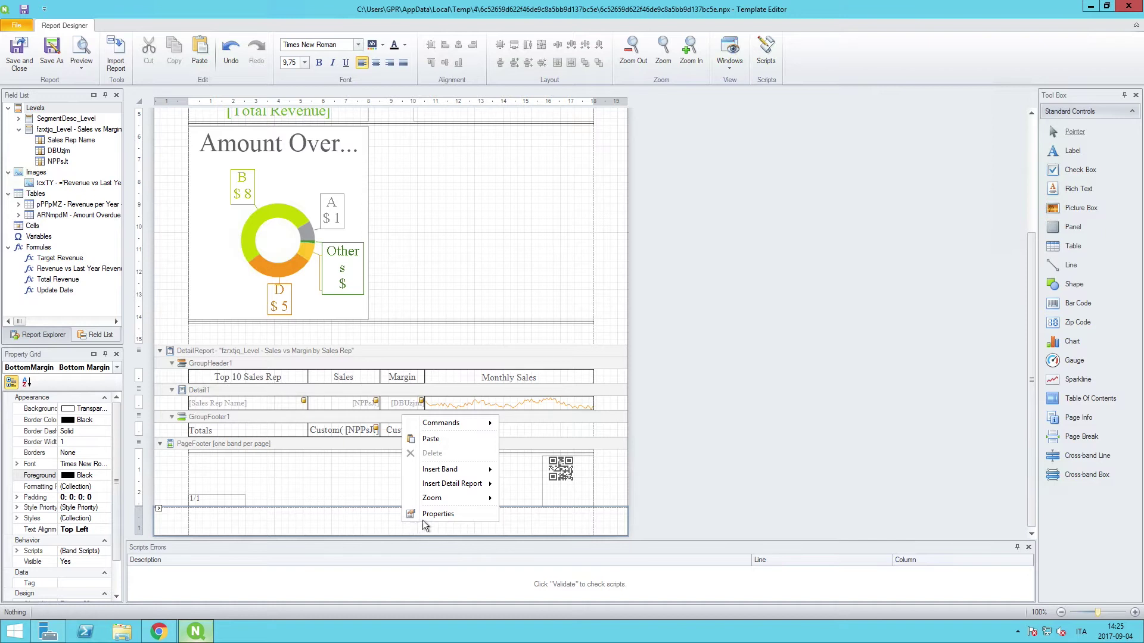
mouse_move(434, 490)
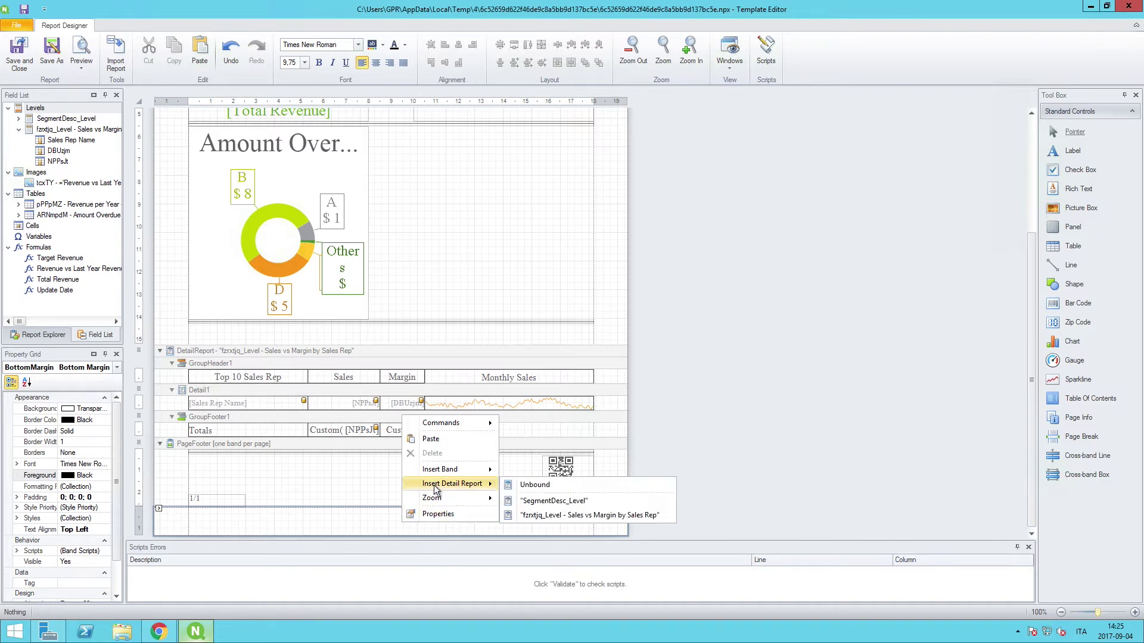
left_click(553, 500)
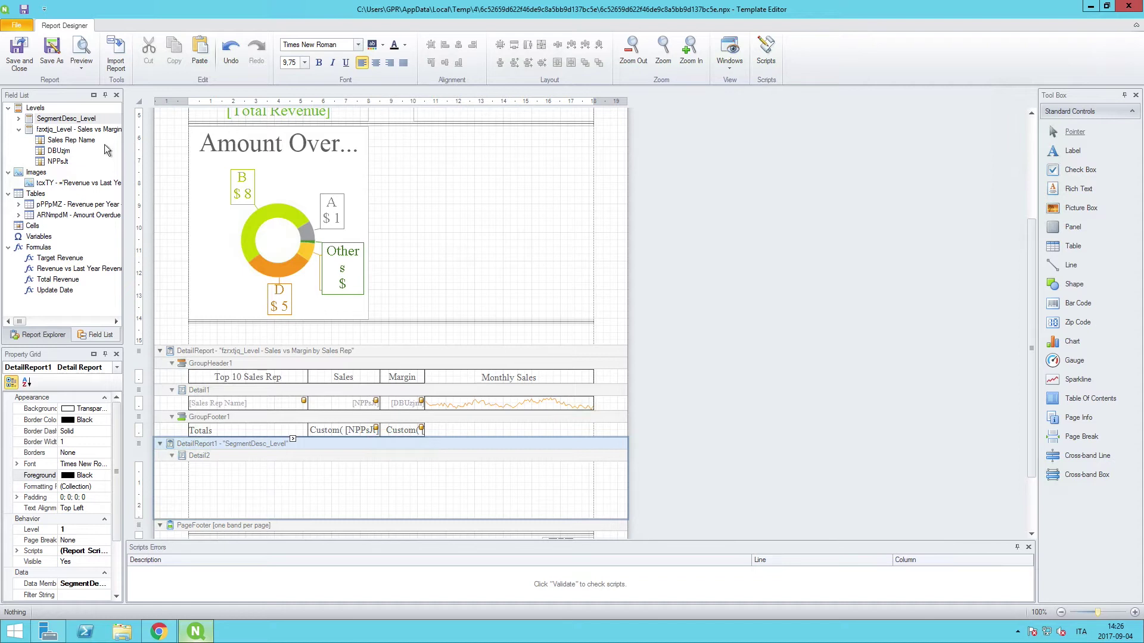
left_click(19, 119)
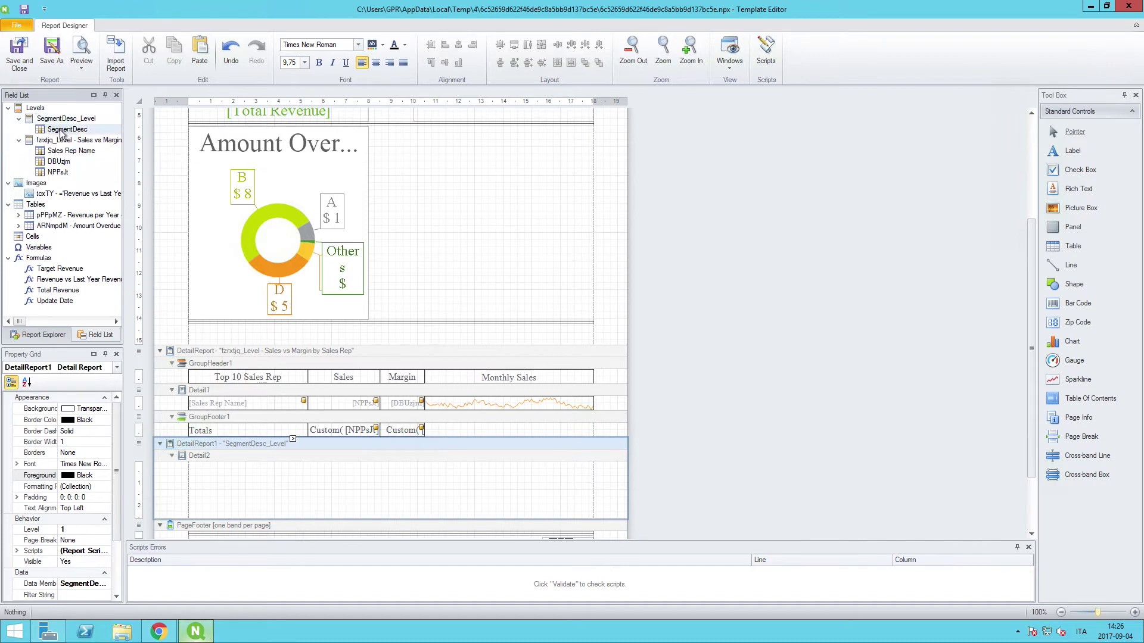
Step: Place the SegmentDesc field in Detail2, widen it across the band, and set band height to 1200
left_click_drag(54, 132, 212, 466)
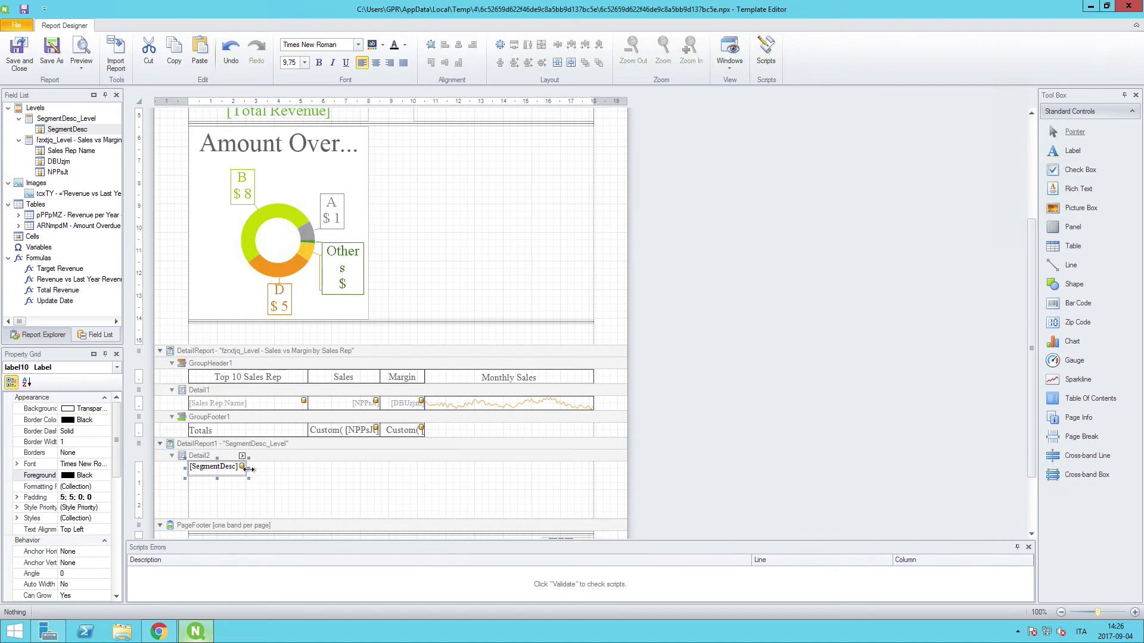
left_click_drag(249, 469, 595, 471)
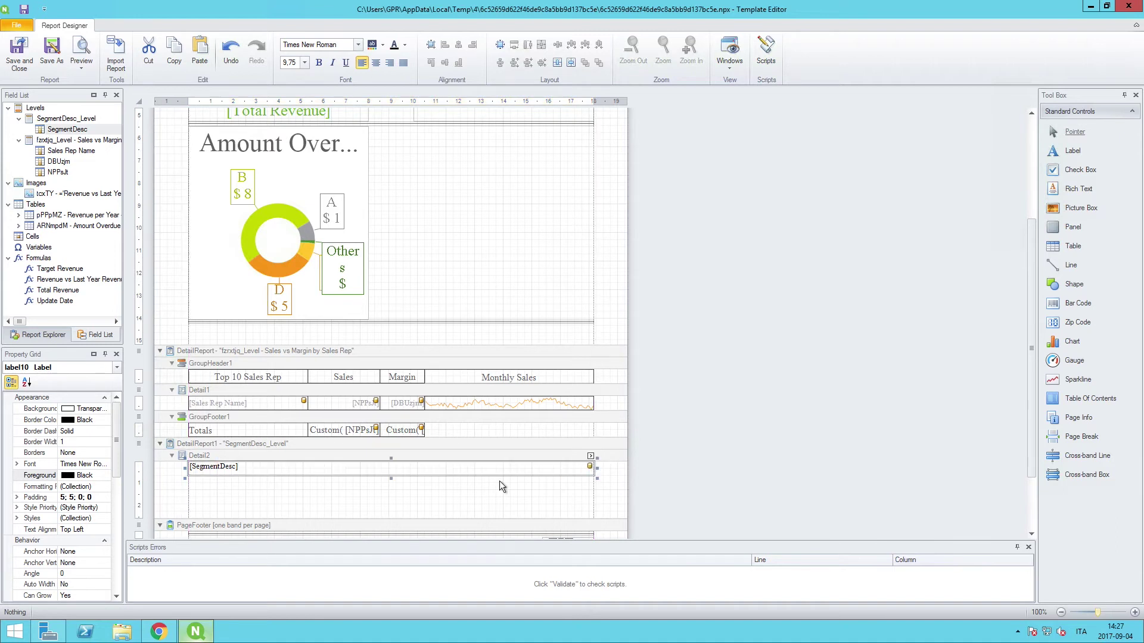
left_click(257, 455)
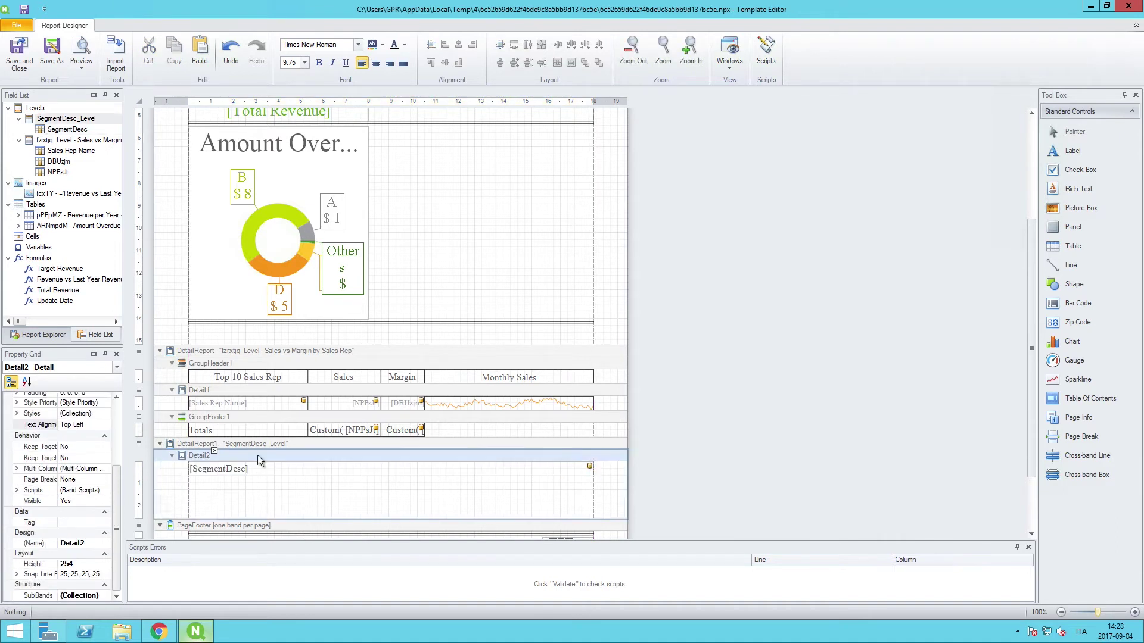
left_click(82, 564)
double_click(81, 563)
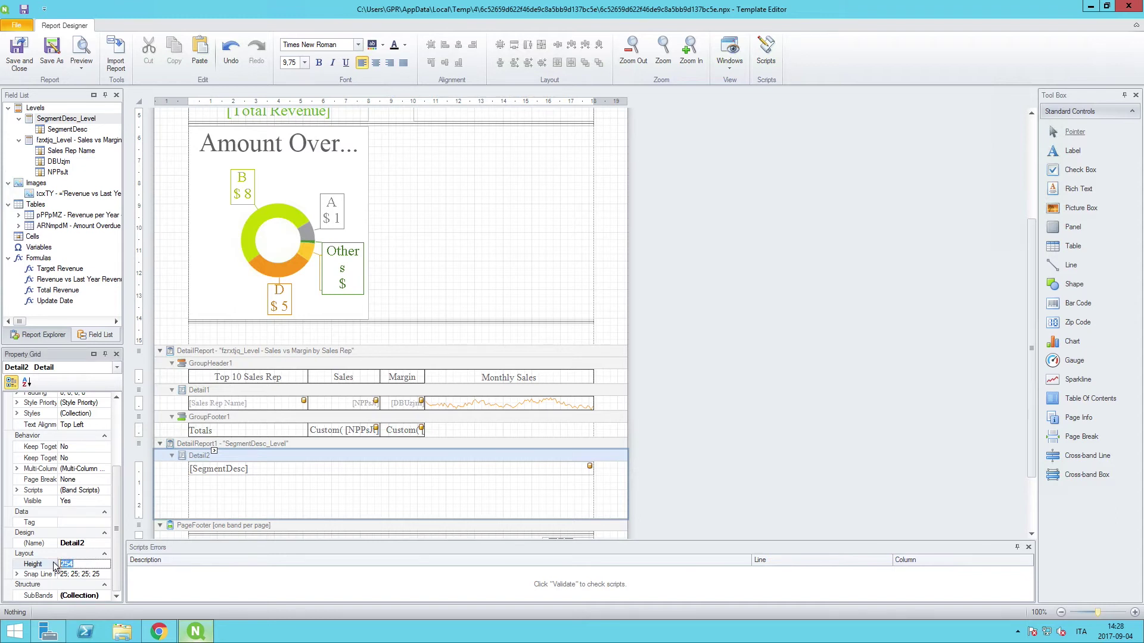
type("1200")
key("Tab")
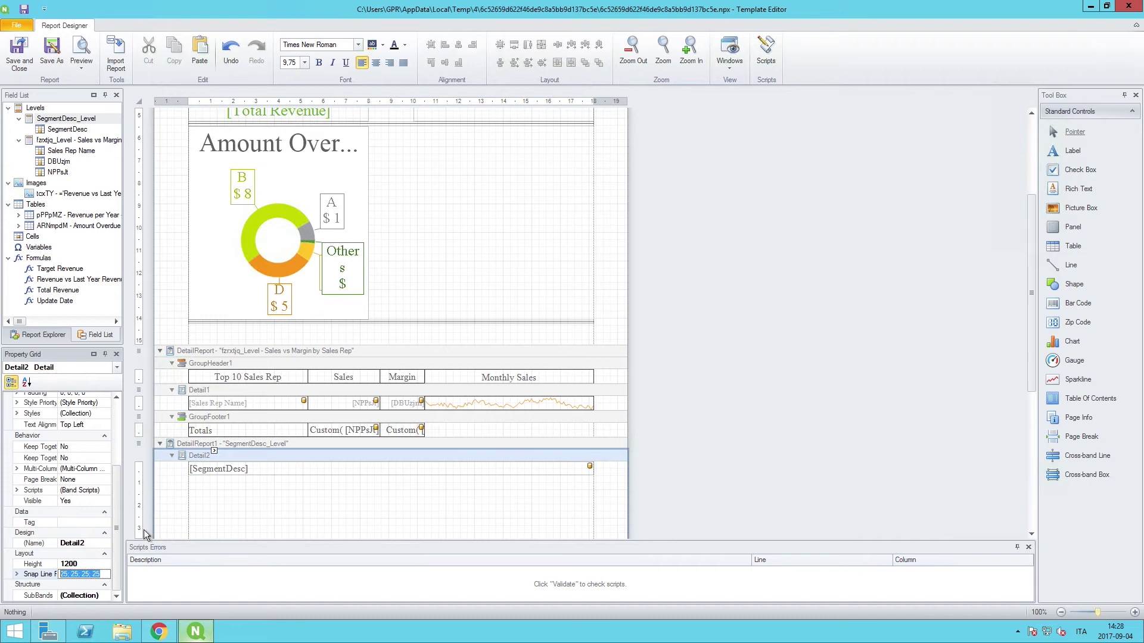
scroll(270, 499, "down", 4)
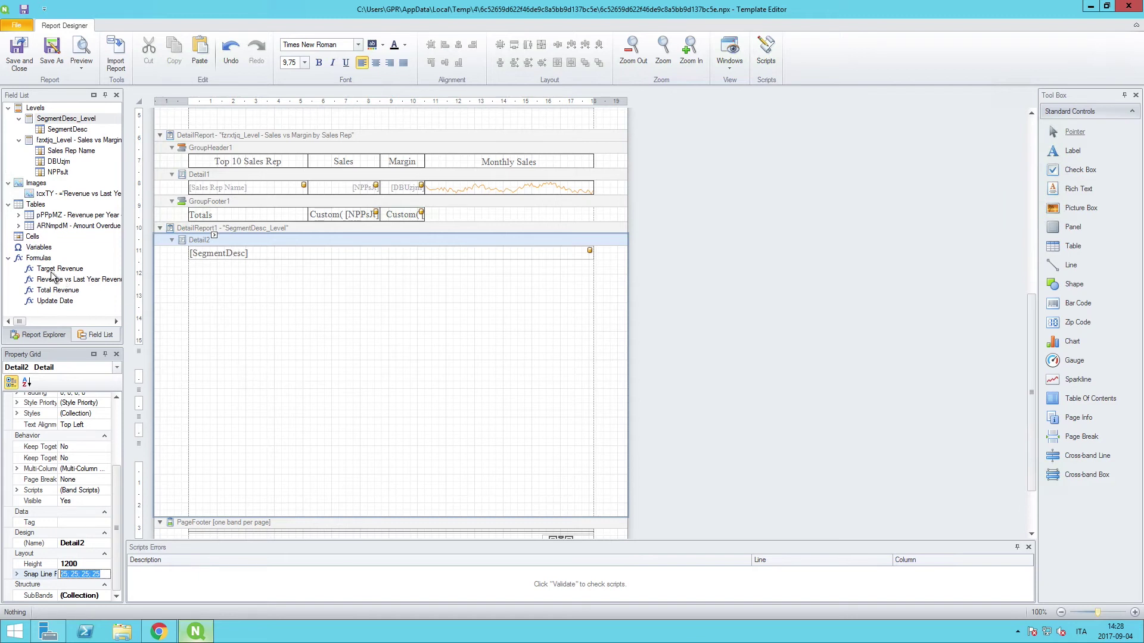
Step: Add the first 'Revenue by Products' chart image to the template's Images list
right_click(32, 185)
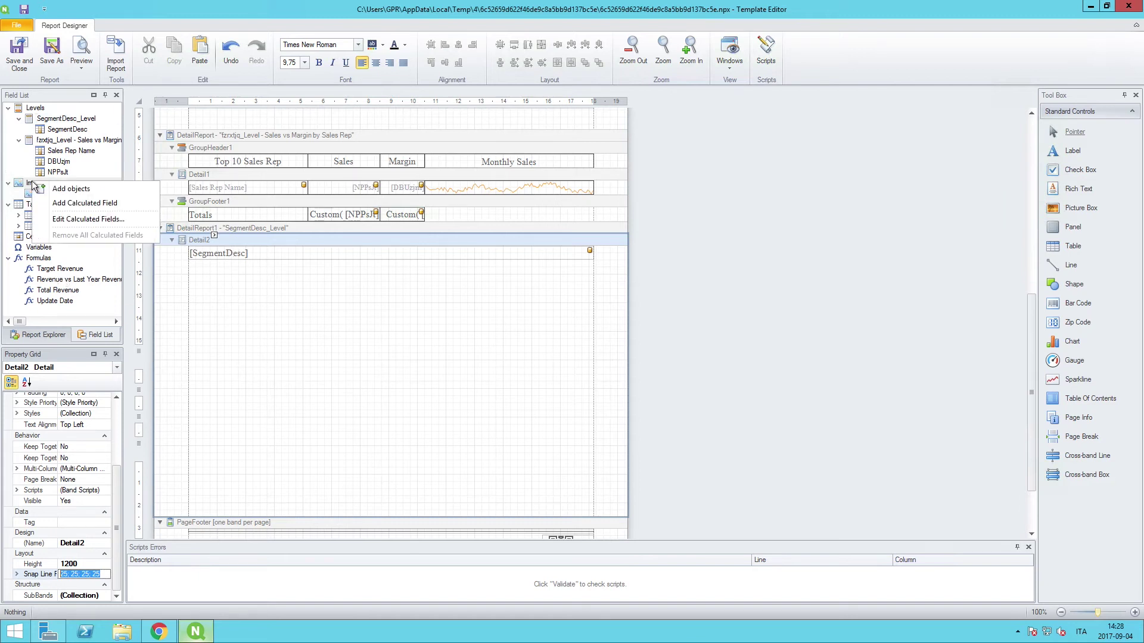
left_click(89, 189)
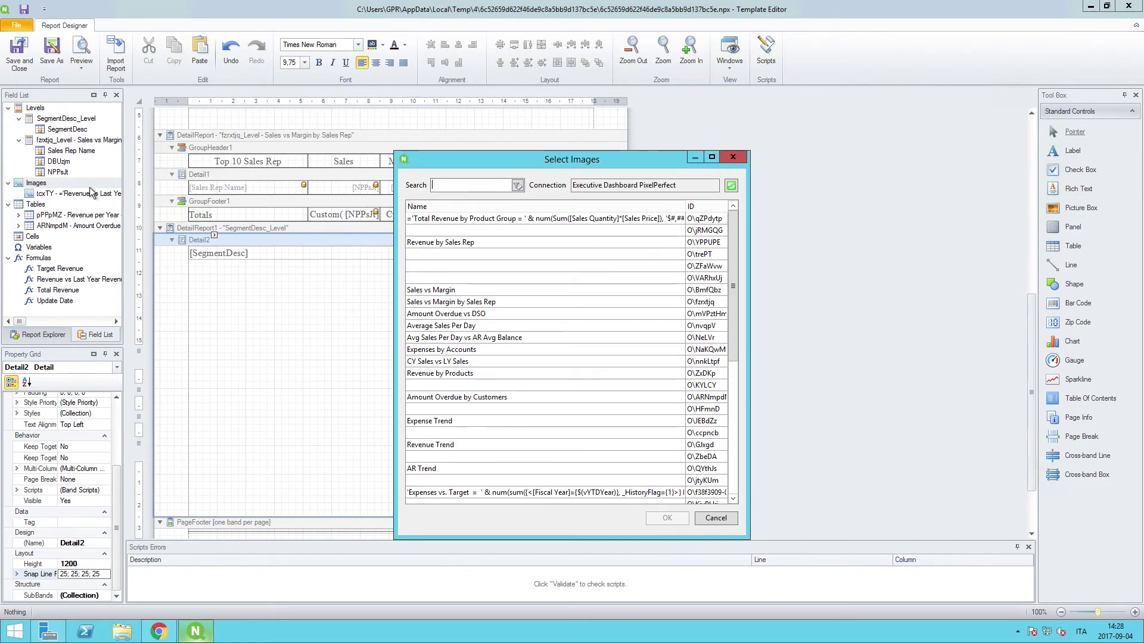
type("Reve")
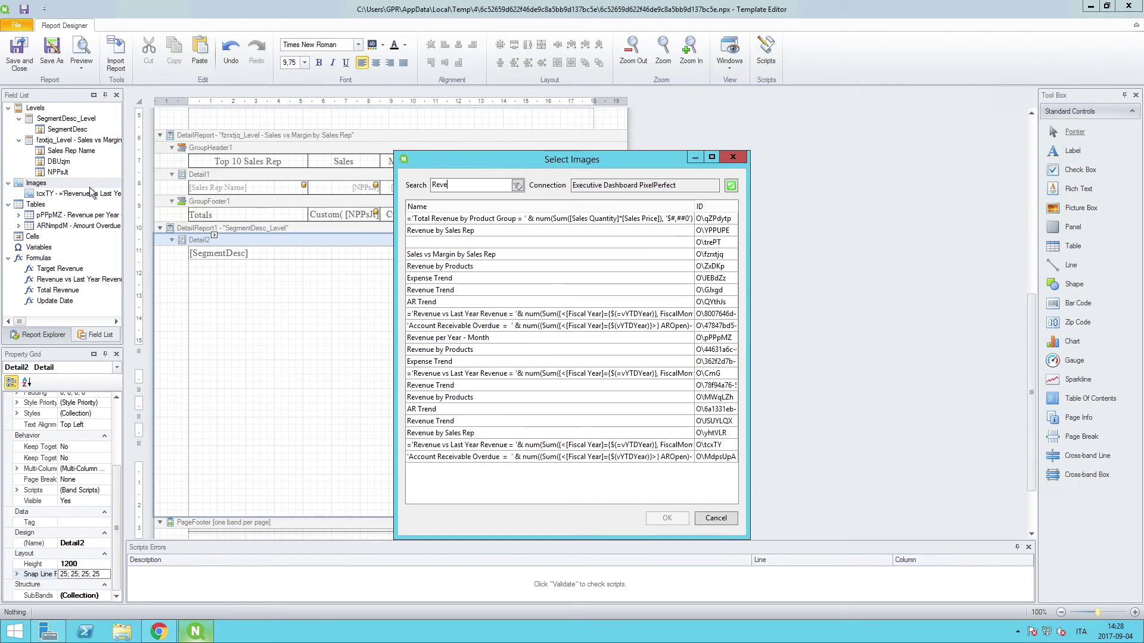
type("nue by ")
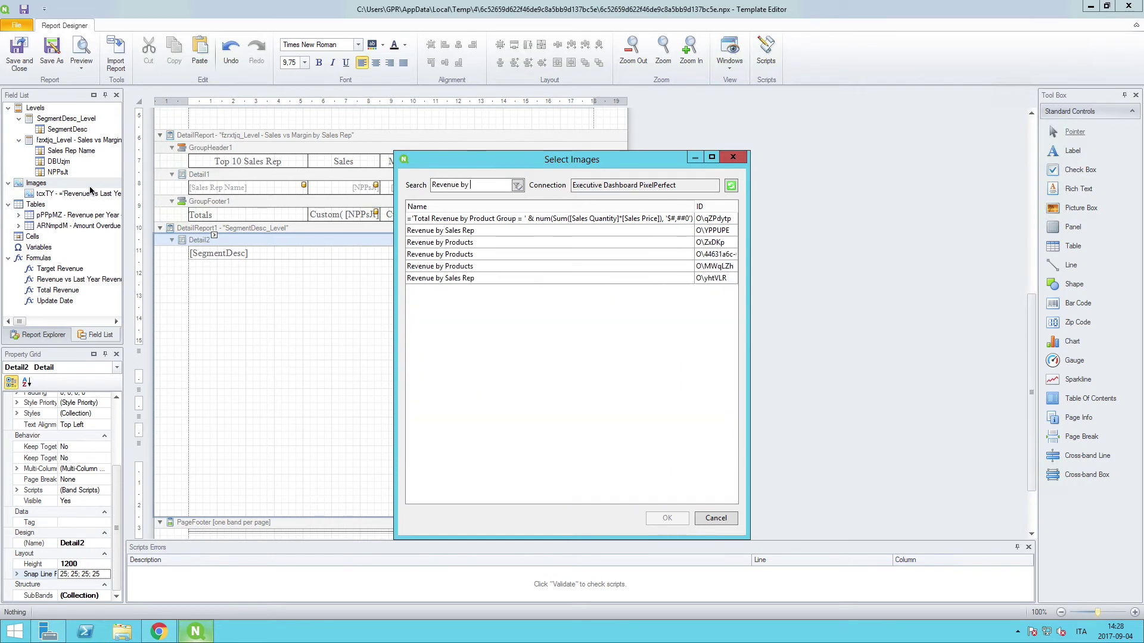
type("Prod")
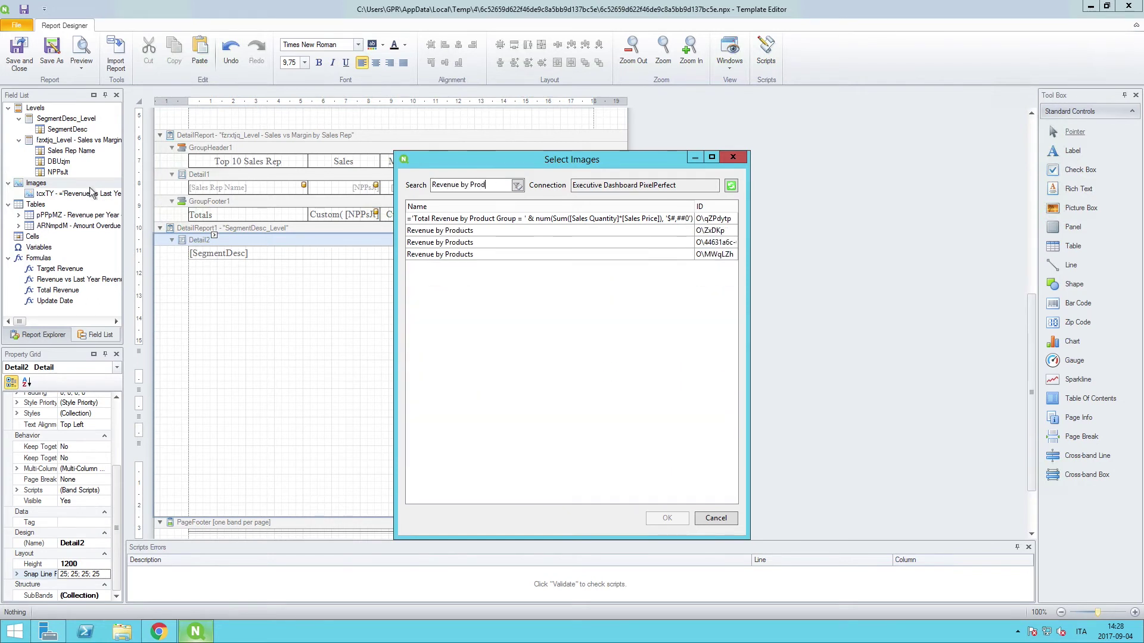
left_click(476, 231)
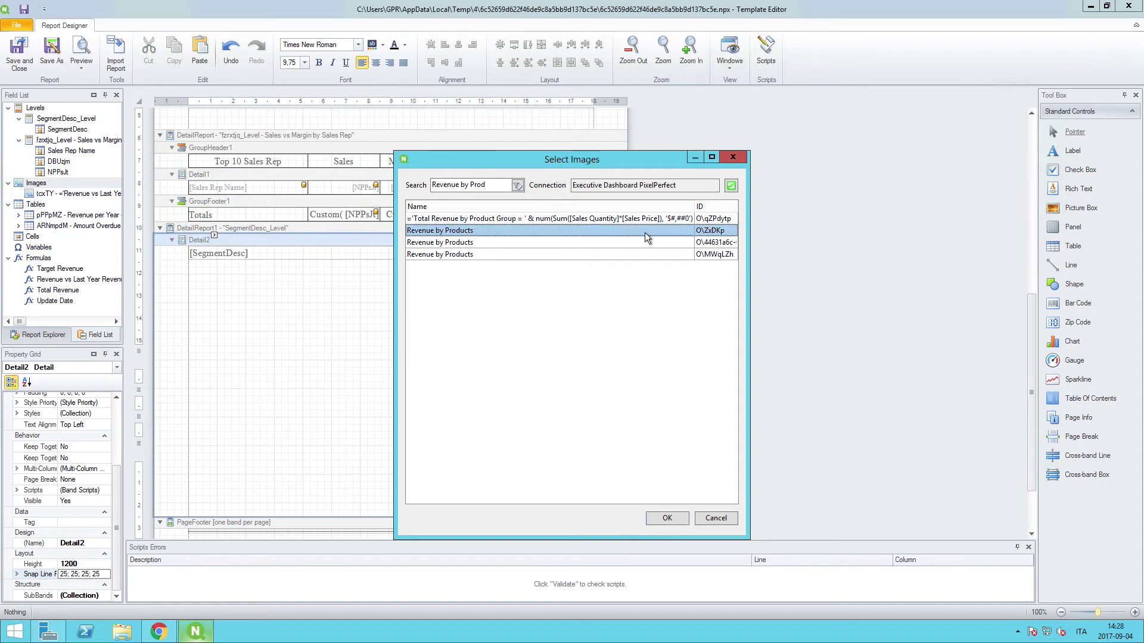
left_click(667, 517)
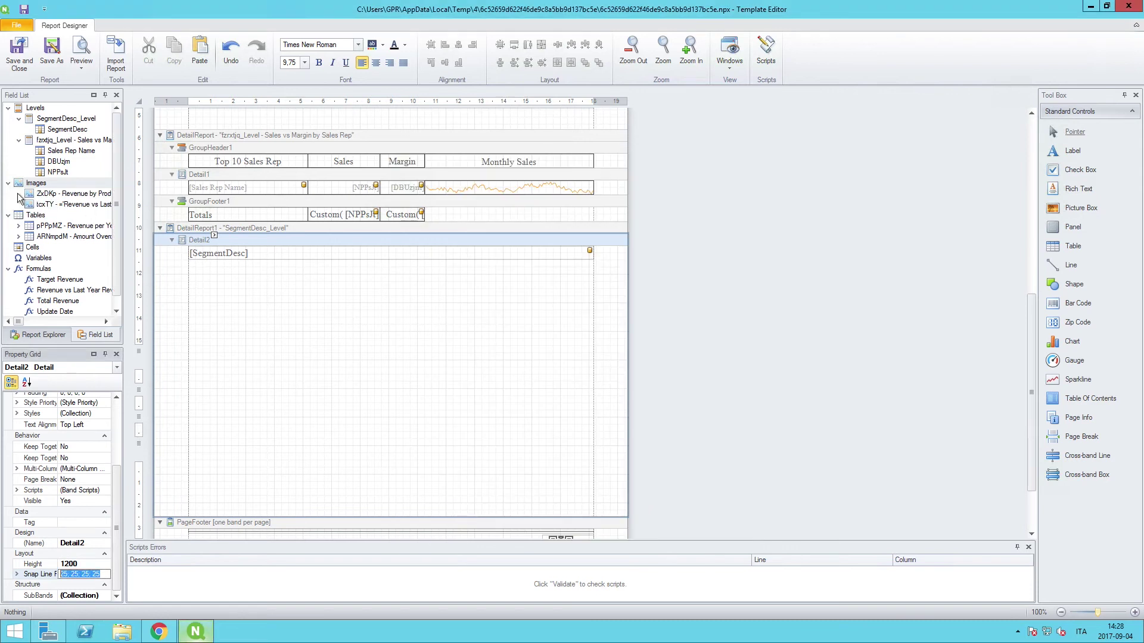
Step: Place the Revenue by Products image in Detail2 and stretch it down to fill the band
left_click(46, 195)
left_click_drag(46, 195, 595, 270)
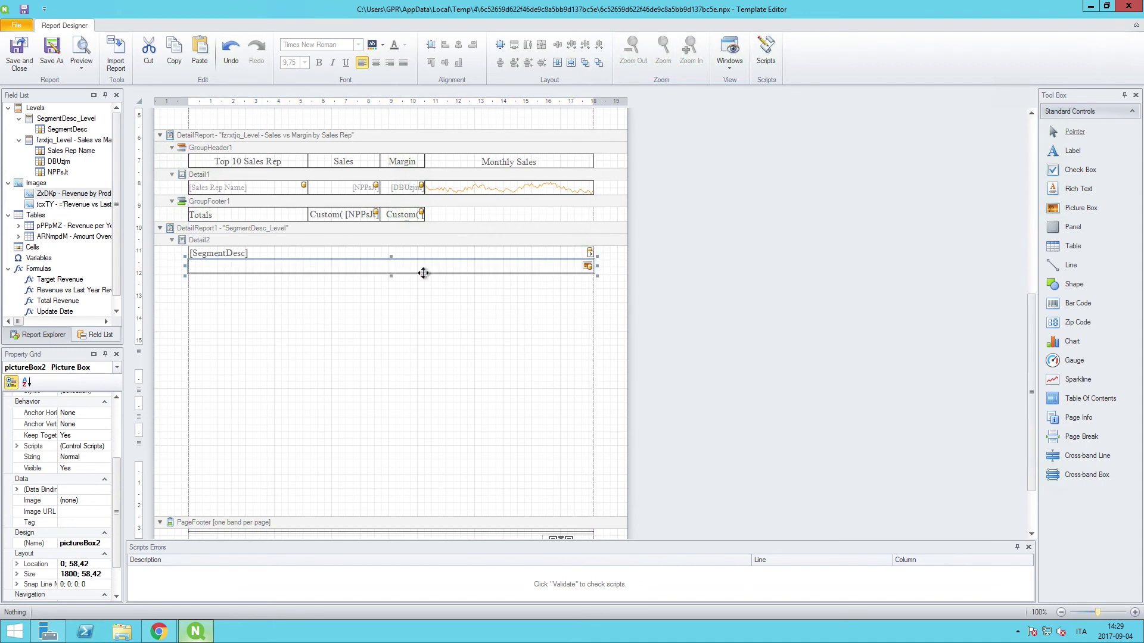
left_click_drag(391, 275, 383, 517)
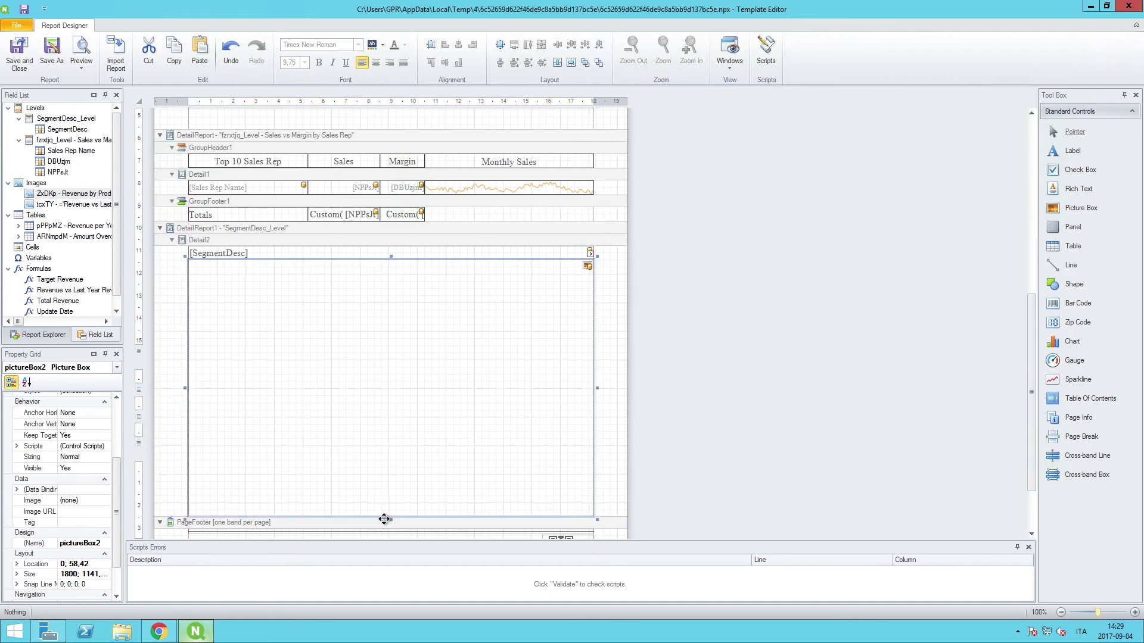
scroll(422, 401, "down", 3)
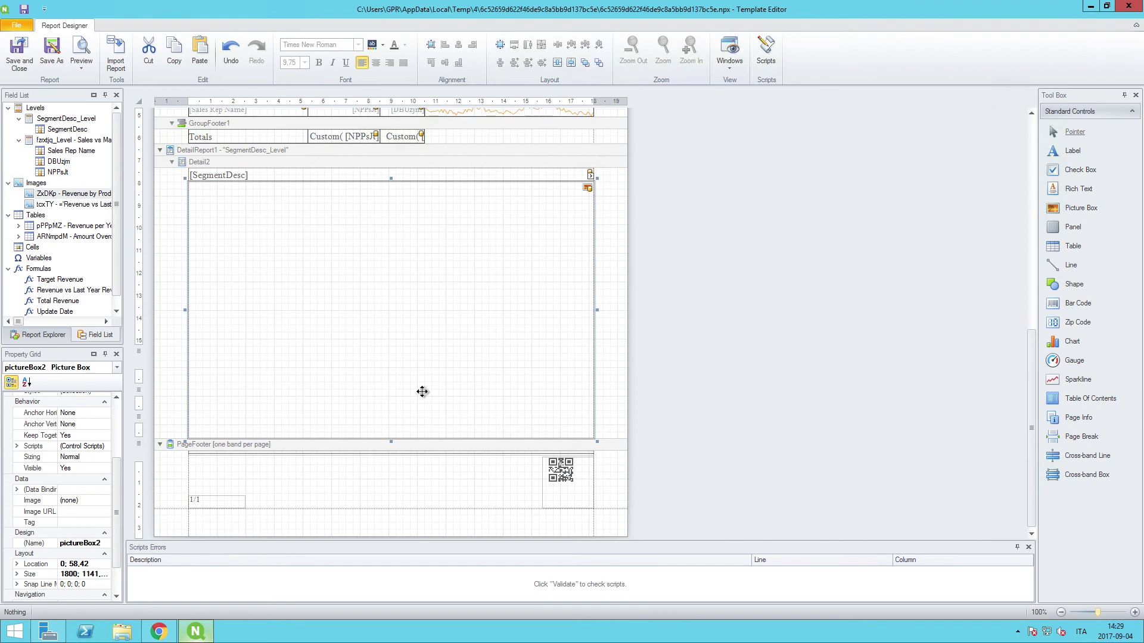
scroll(342, 400, "up", 8)
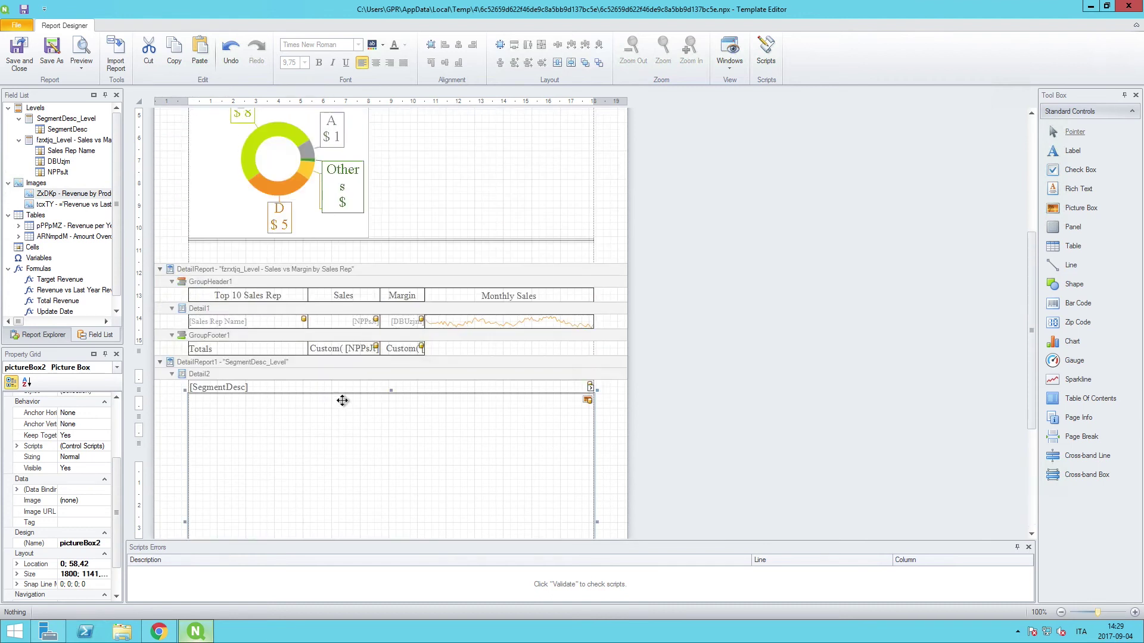
scroll(343, 401, "up", 2)
Step: Shrink the empty space below the donut chart, save the template, and preview it as PDF
left_click(367, 339)
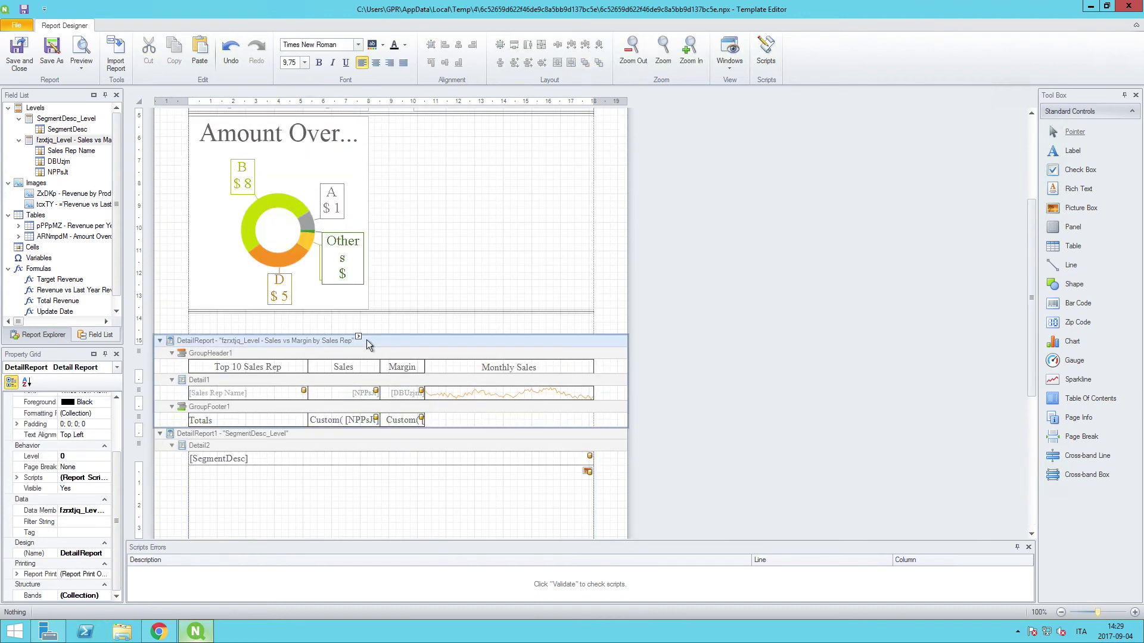
left_click_drag(369, 334, 370, 305)
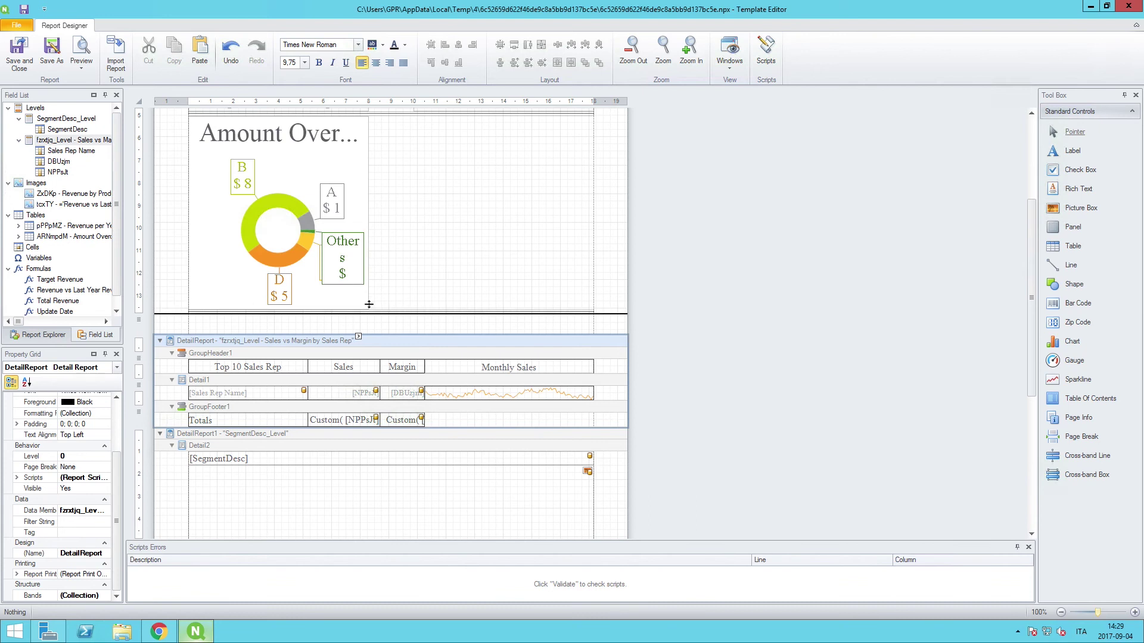
left_click(23, 10)
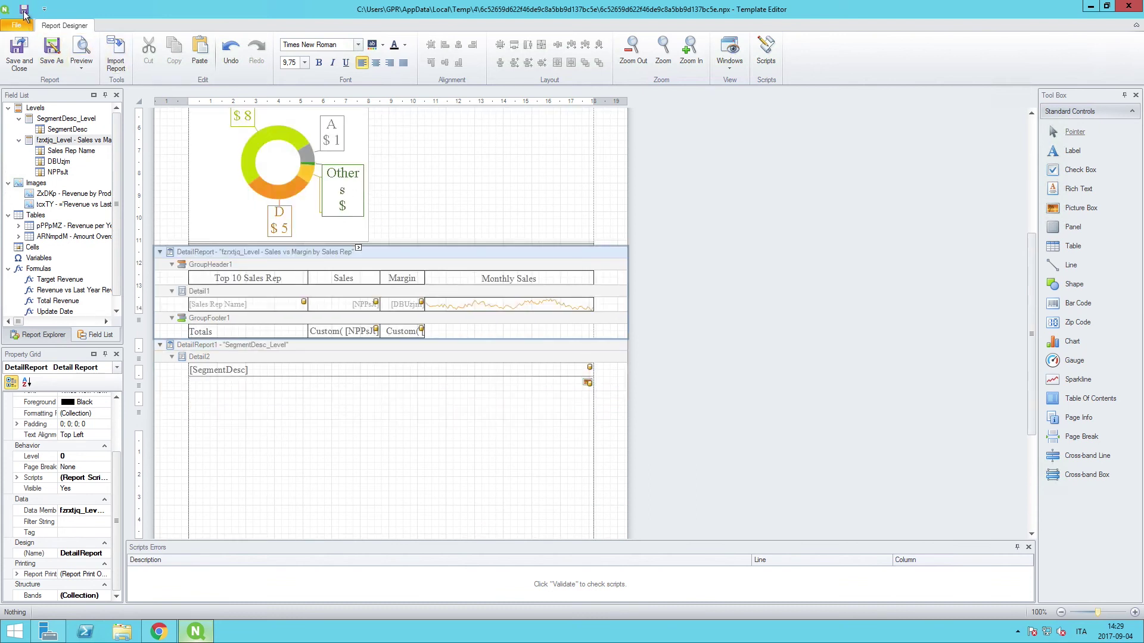
left_click(82, 53)
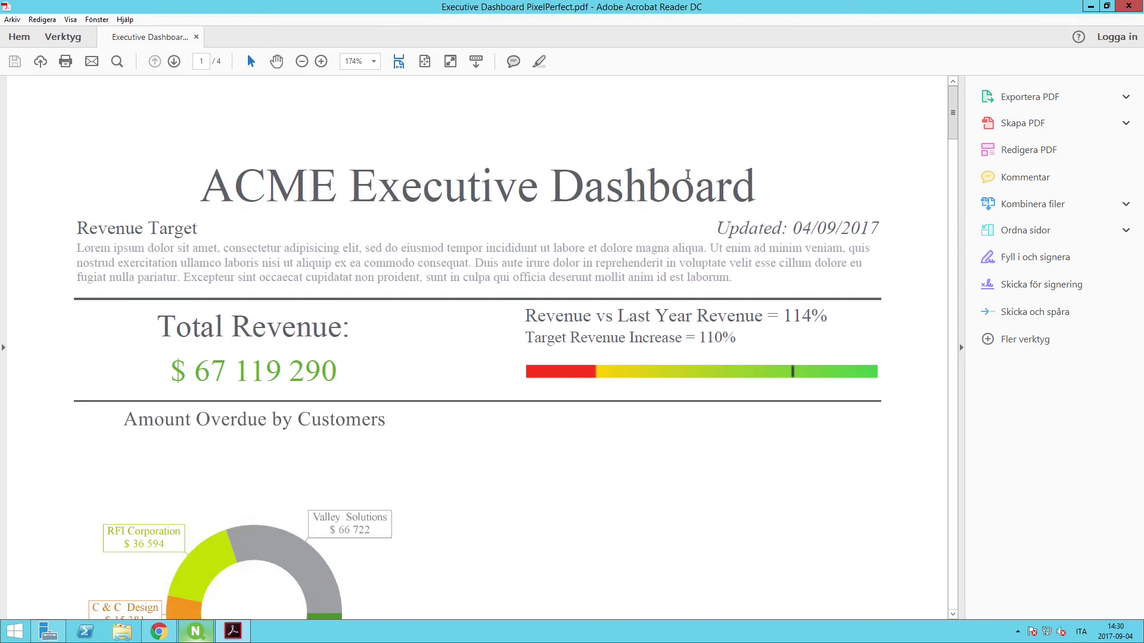
Step: Scroll through the PDF to page 3, checking each segment's Revenue by Products chart through Hotels & Clubs
scroll(769, 168, "down", 5)
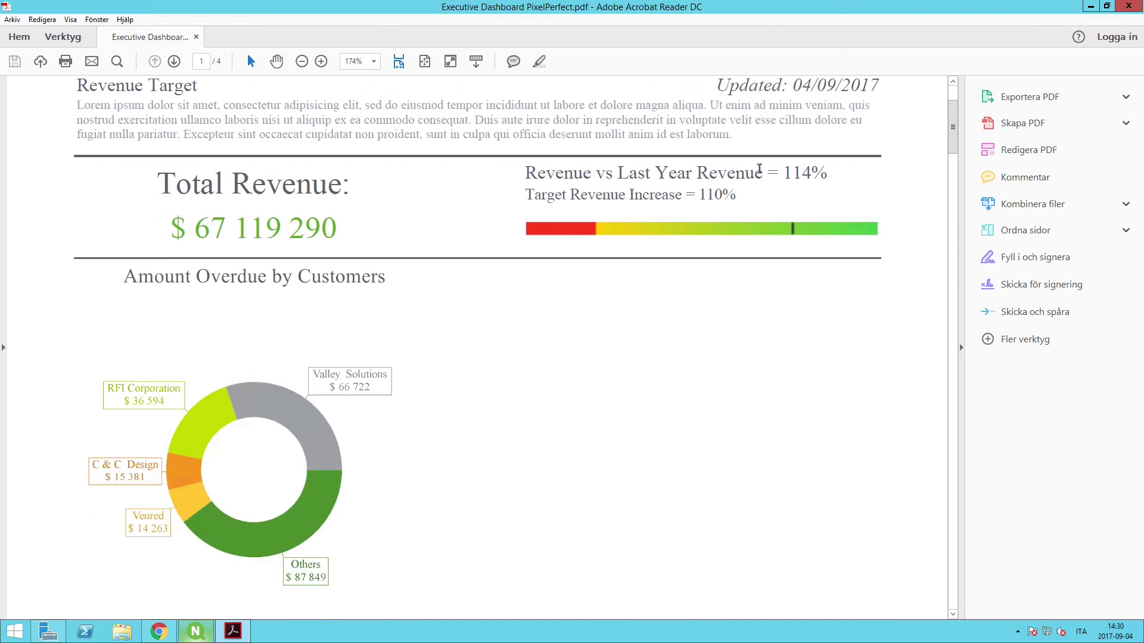
scroll(760, 169, "down", 12)
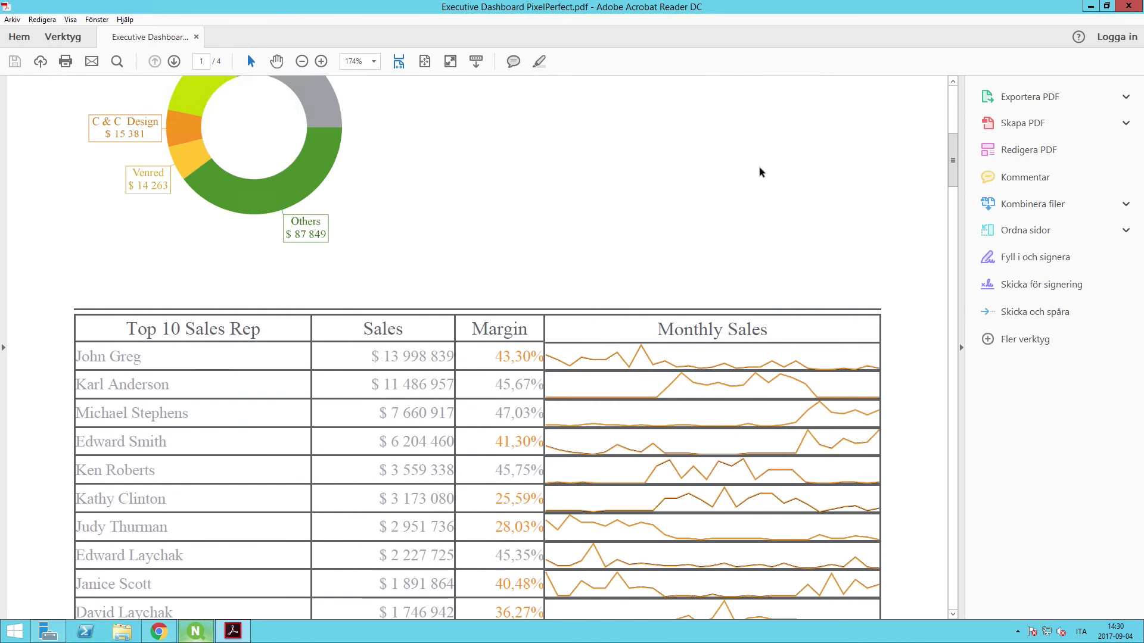
scroll(760, 173, "down", 18)
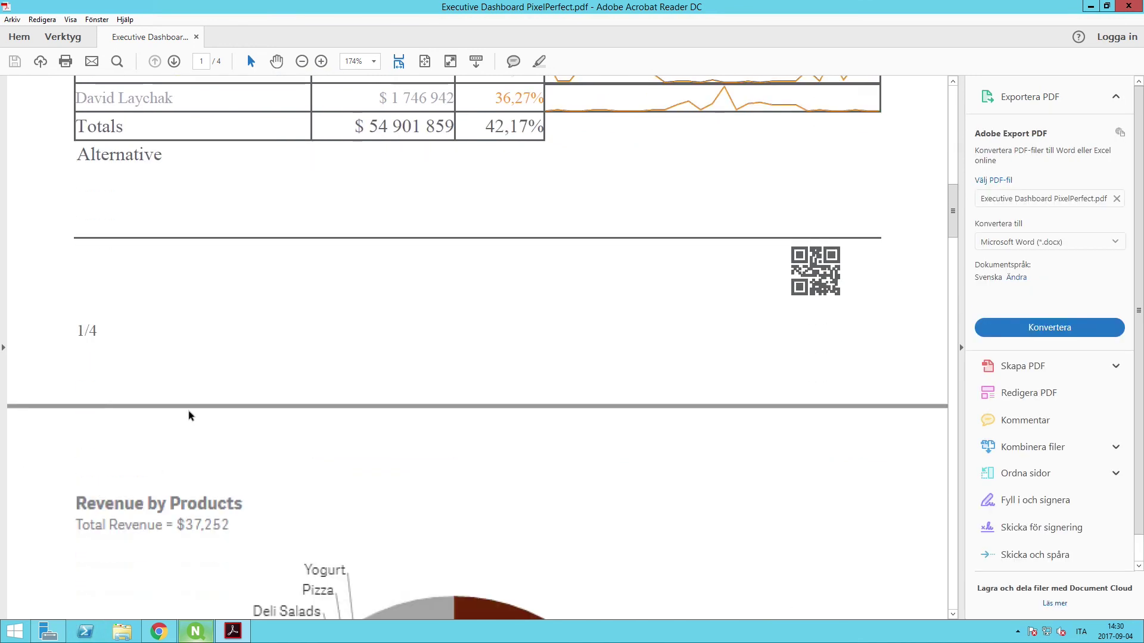
scroll(274, 421, "down", 9)
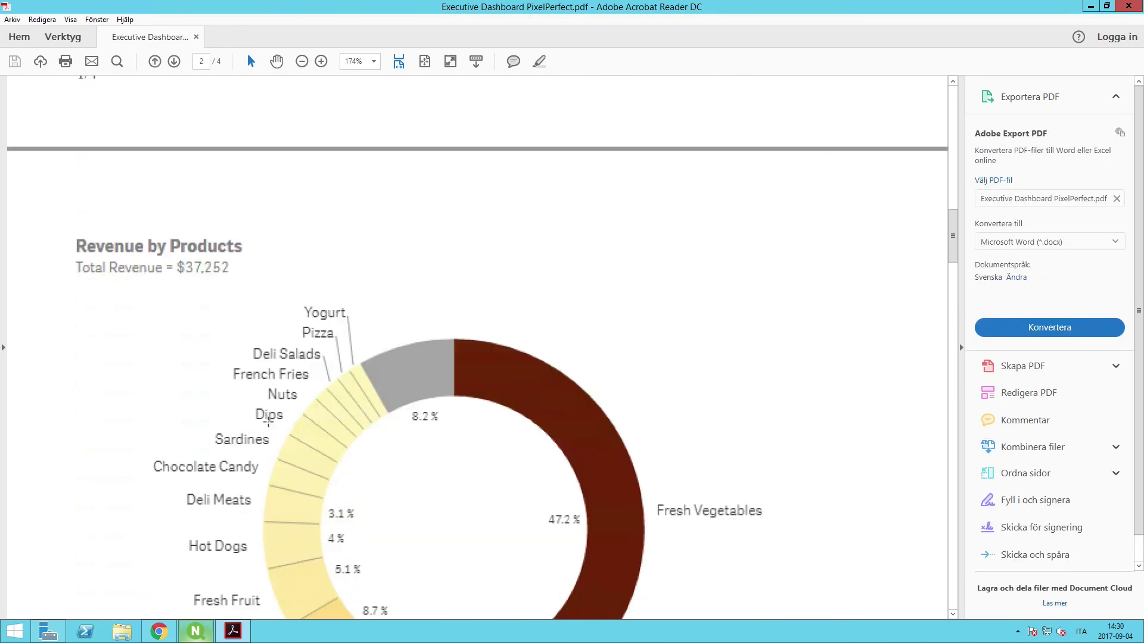
scroll(506, 384, "down", 11)
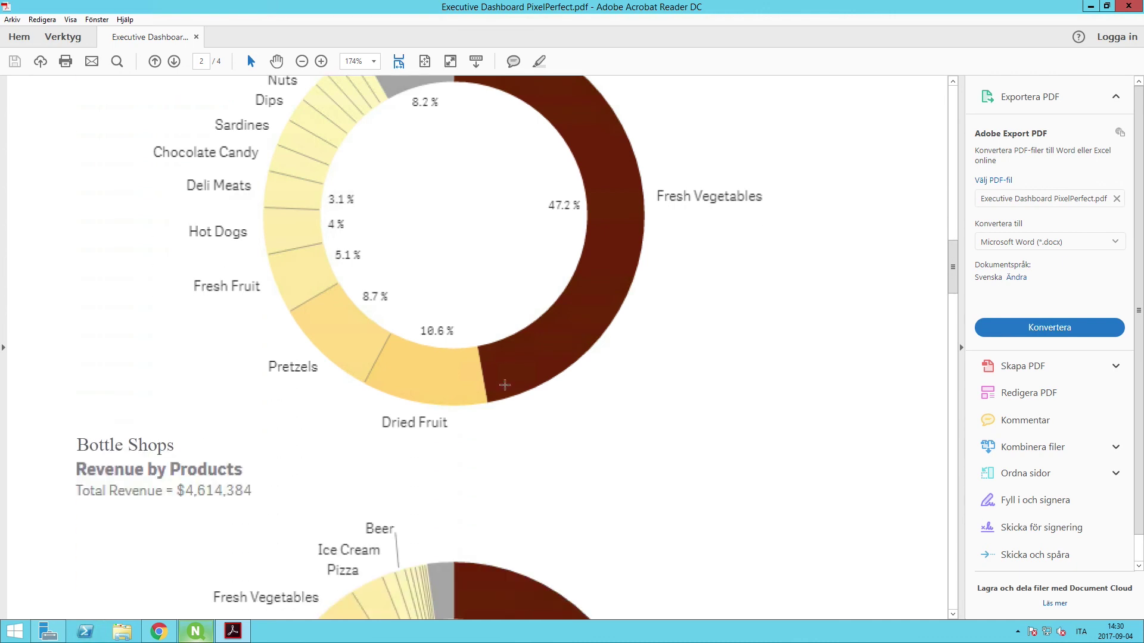
scroll(408, 419, "down", 7)
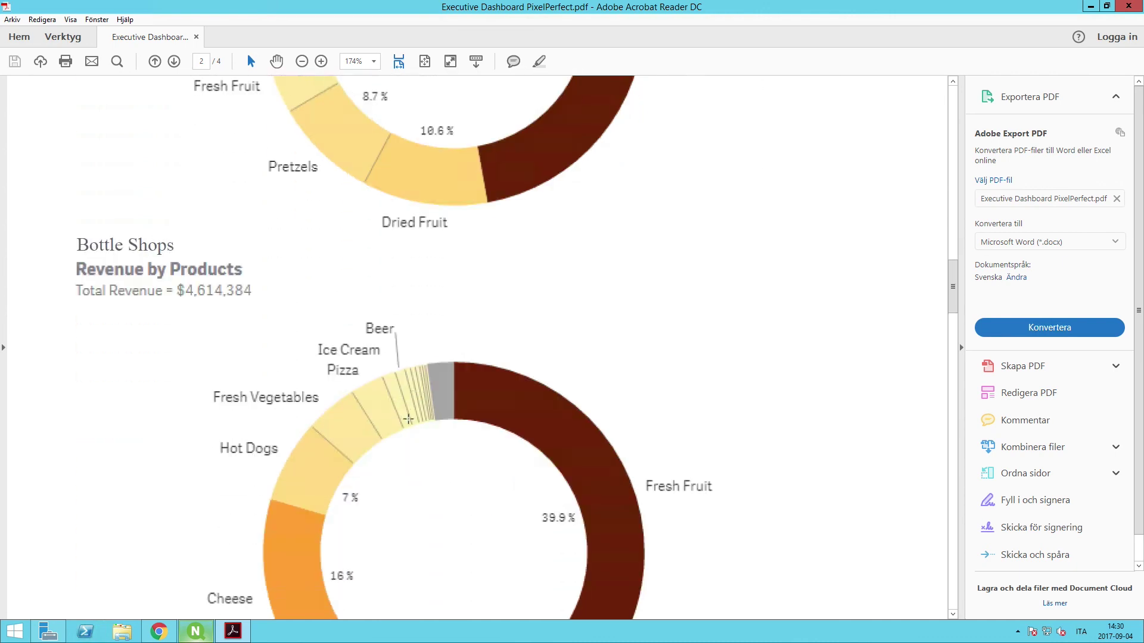
scroll(408, 419, "down", 20)
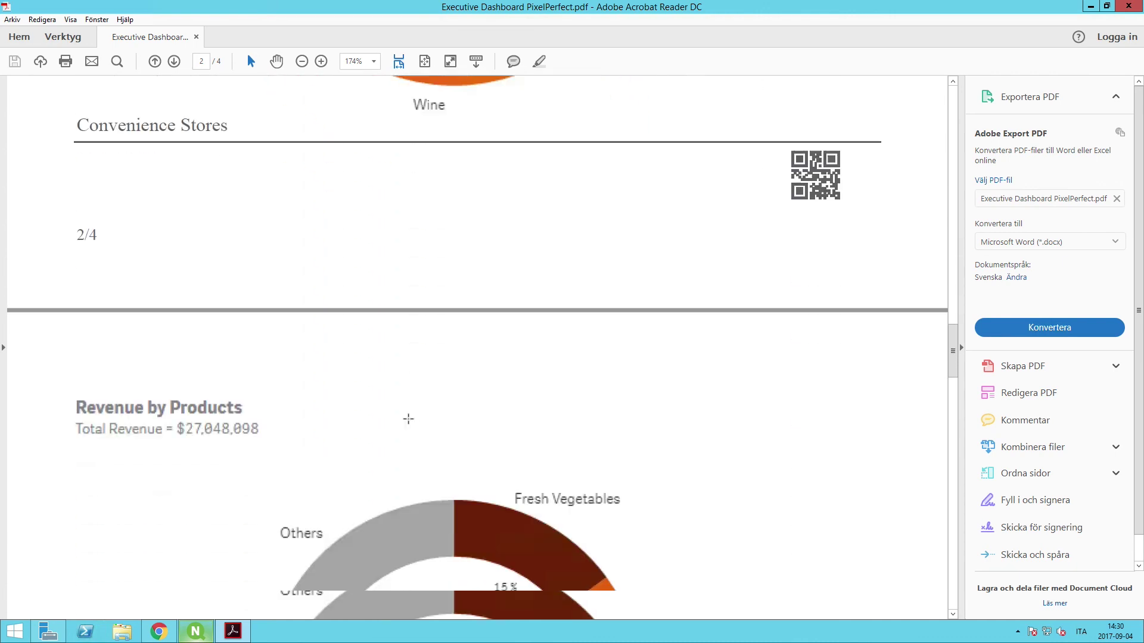
scroll(408, 418, "down", 20)
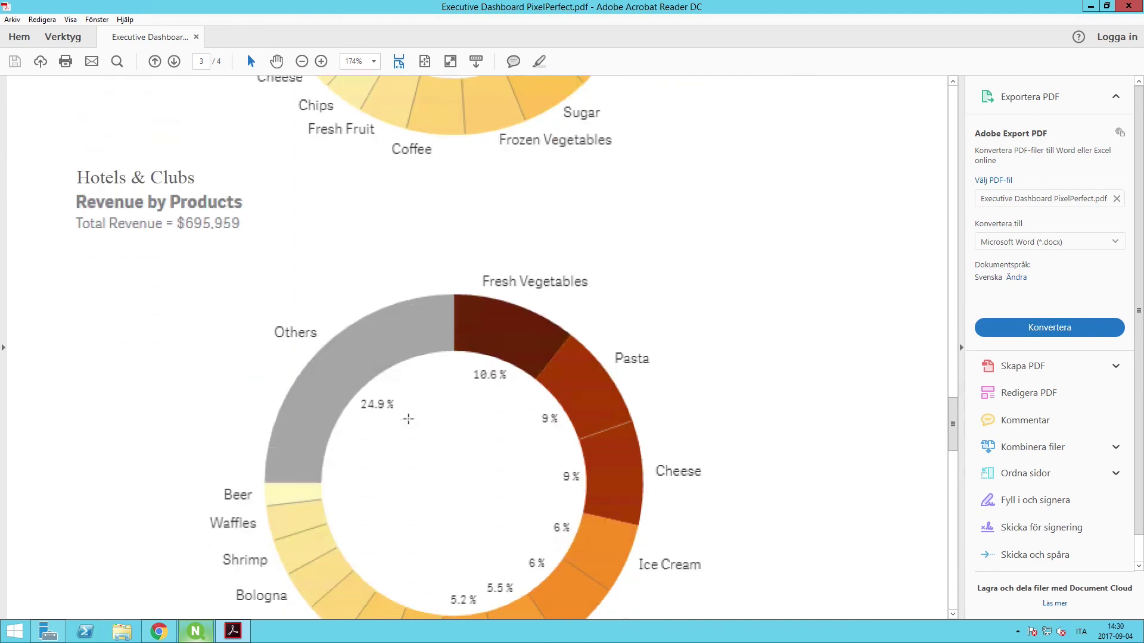